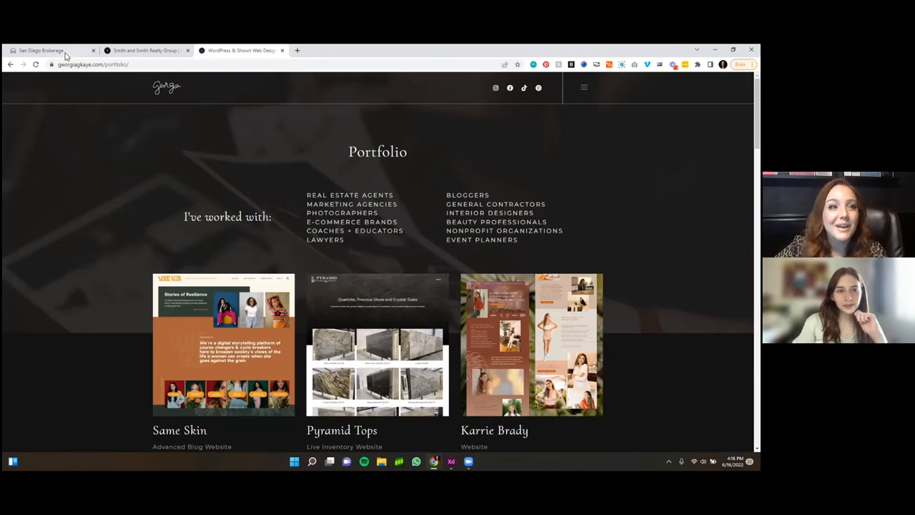
- Switch to the San Diego Brokerage tab showing its homepage with the property search bar
{"action": "left_click", "coordinate": [43, 50]}
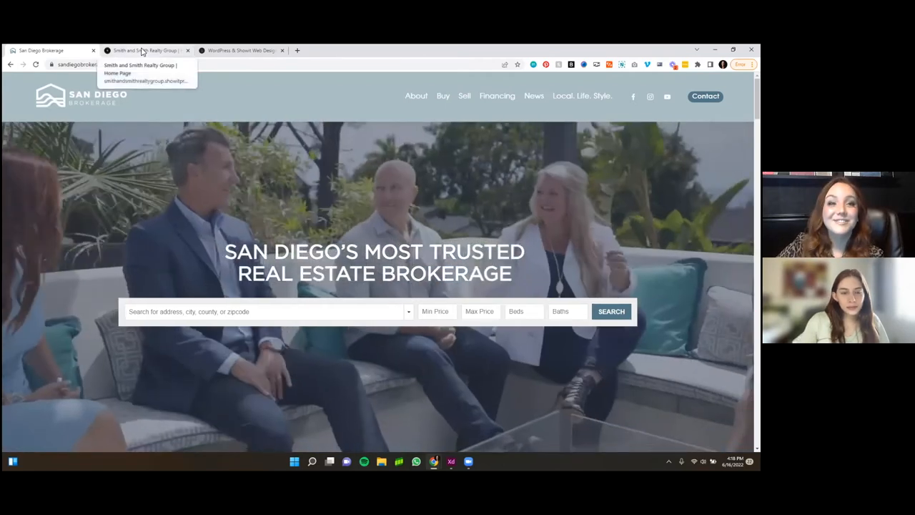
- Switch to the Smith & Smith Realty Group tab showing its homepage banner
{"action": "left_click", "coordinate": [141, 52]}
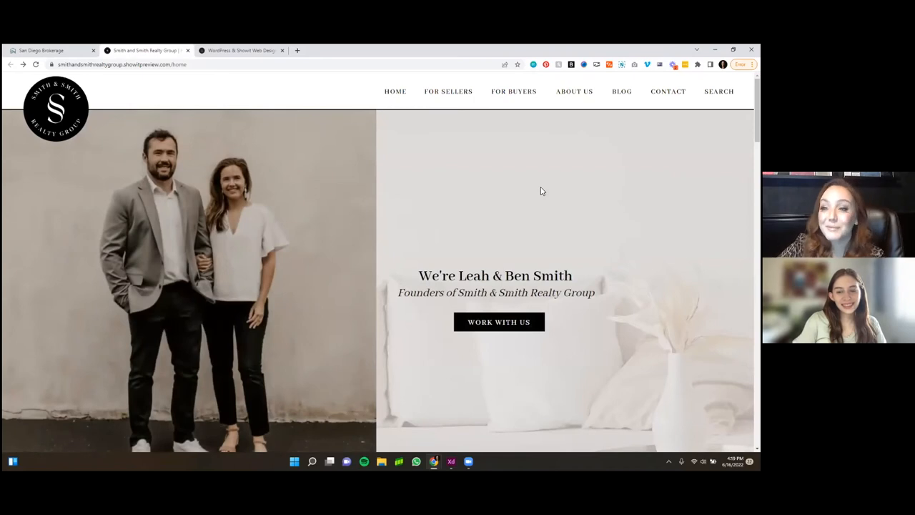
{"action": "scroll", "coordinate": [541, 191], "scroll_direction": "down", "scroll_amount": 3}
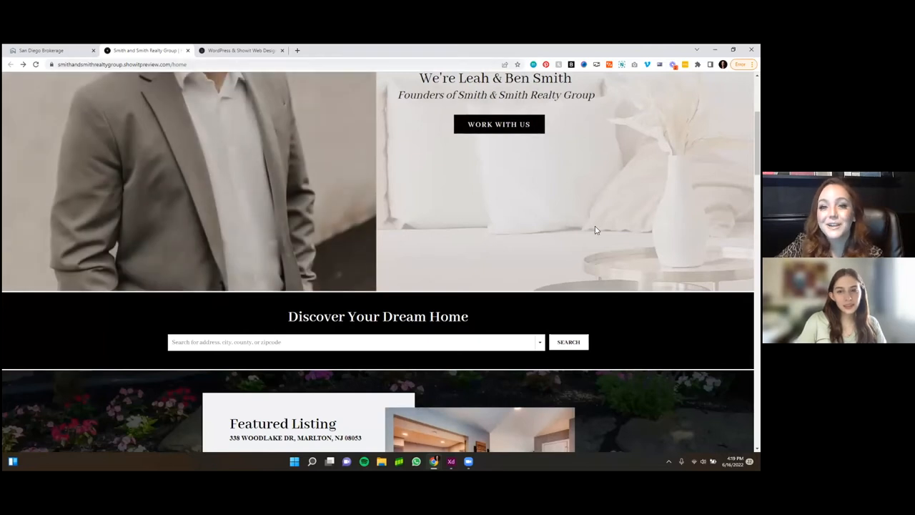
{"action": "scroll", "coordinate": [595, 229], "scroll_direction": "down", "scroll_amount": 2}
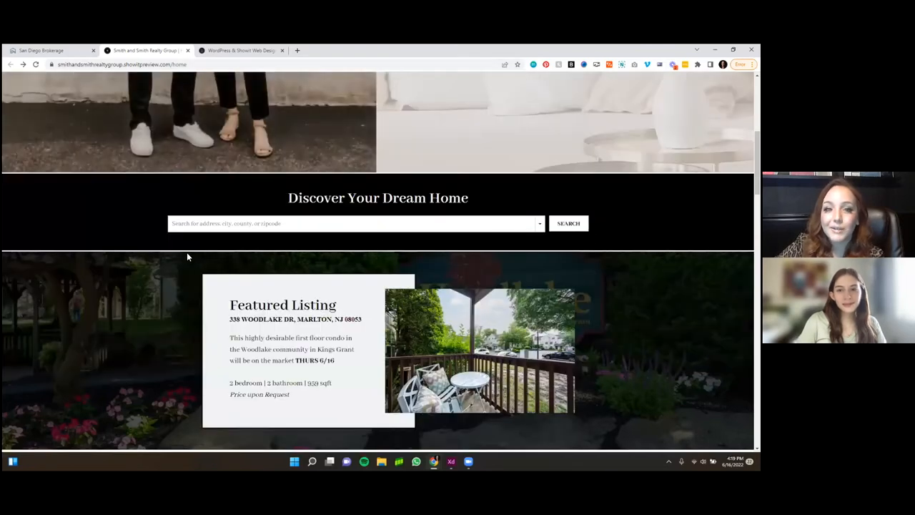
{"action": "scroll", "coordinate": [597, 252], "scroll_direction": "down", "scroll_amount": 1}
{"action": "scroll", "coordinate": [598, 253], "scroll_direction": "down", "scroll_amount": 2}
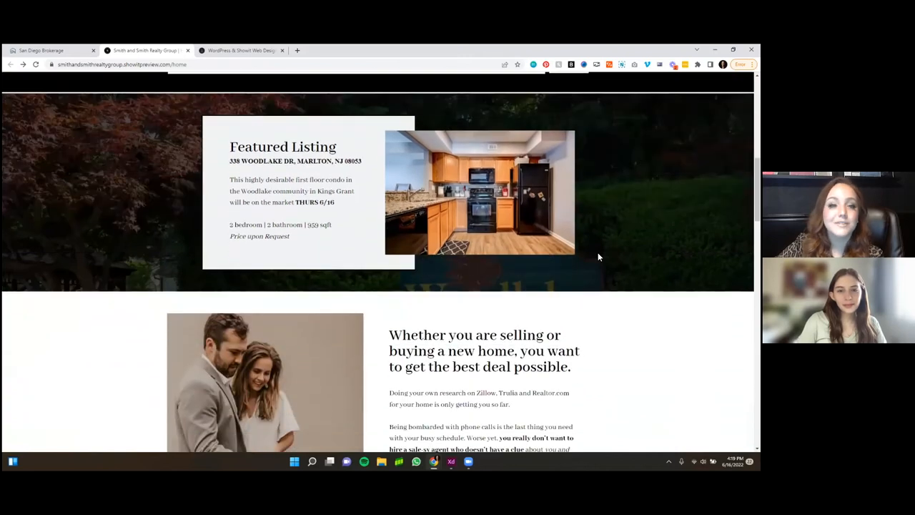
{"action": "scroll", "coordinate": [597, 252], "scroll_direction": "down", "scroll_amount": 1}
{"action": "scroll", "coordinate": [598, 252], "scroll_direction": "down", "scroll_amount": 2}
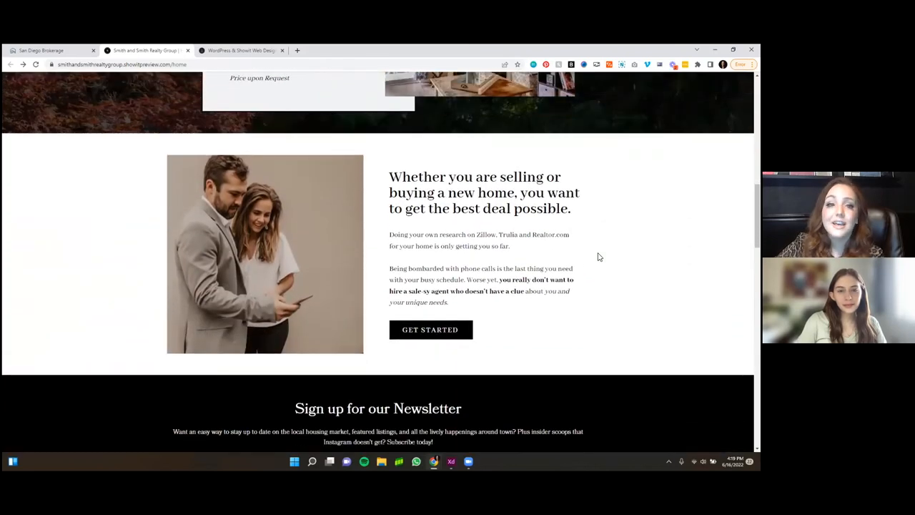
{"action": "scroll", "coordinate": [599, 256], "scroll_direction": "down", "scroll_amount": 2}
{"action": "scroll", "coordinate": [599, 256], "scroll_direction": "down", "scroll_amount": 1}
{"action": "scroll", "coordinate": [599, 256], "scroll_direction": "down", "scroll_amount": 2}
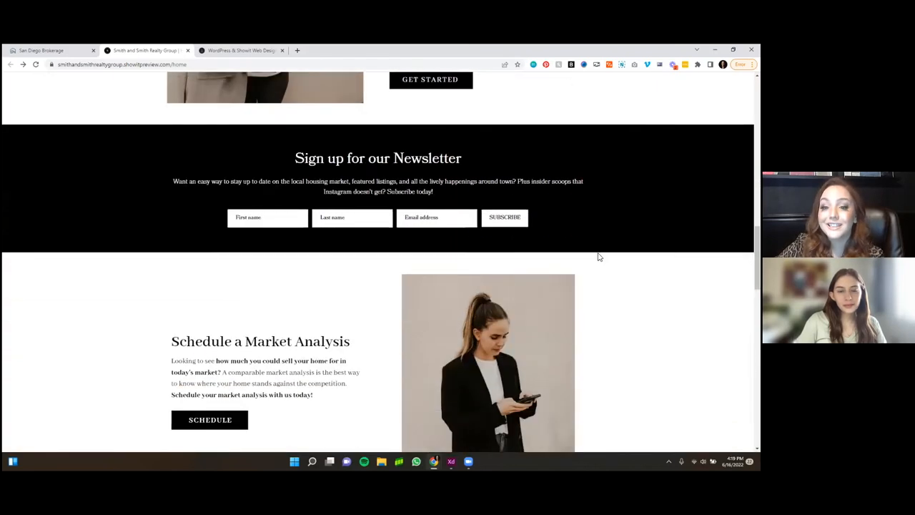
{"action": "scroll", "coordinate": [599, 256], "scroll_direction": "down", "scroll_amount": 1}
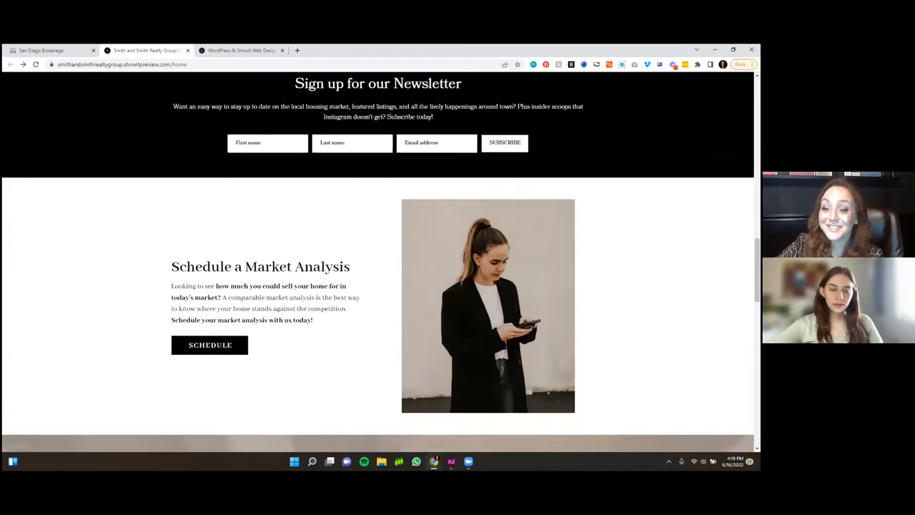
{"action": "scroll", "coordinate": [599, 256], "scroll_direction": "down", "scroll_amount": 1}
{"action": "scroll", "coordinate": [599, 256], "scroll_direction": "down", "scroll_amount": 2}
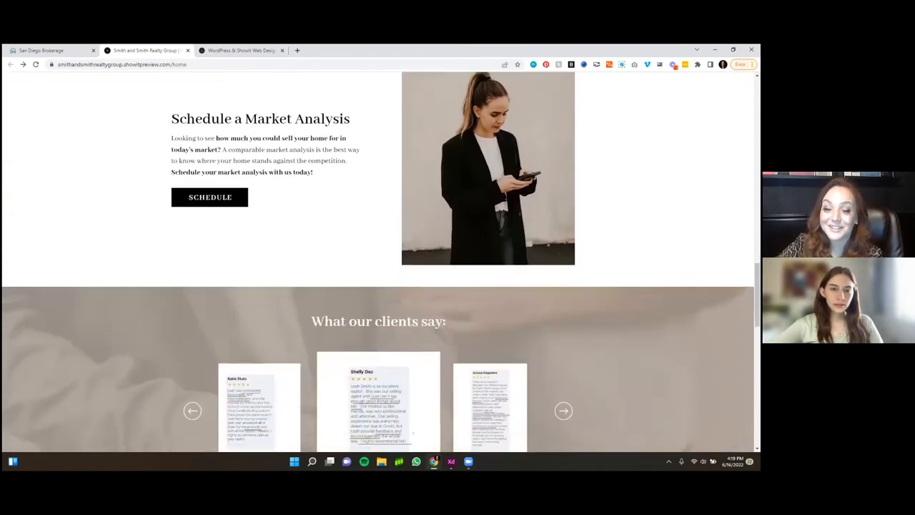
{"action": "scroll", "coordinate": [599, 256], "scroll_direction": "down", "scroll_amount": 1}
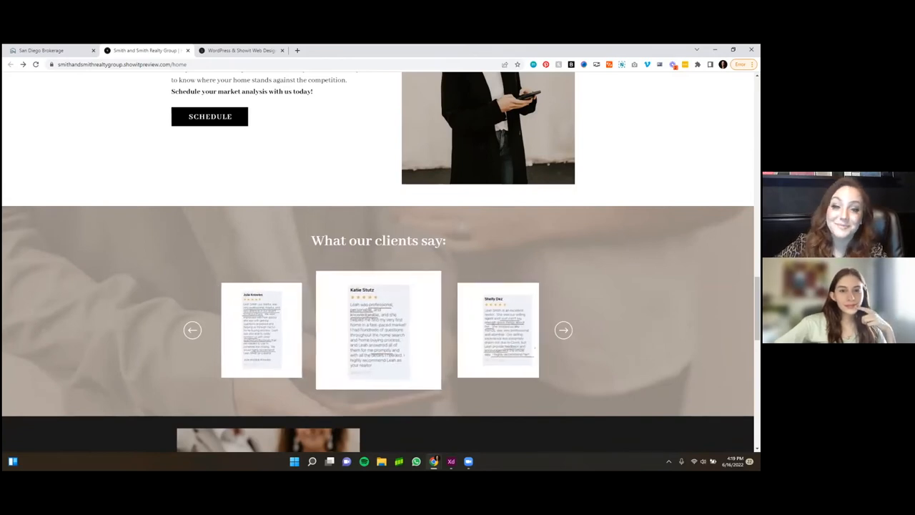
{"action": "scroll", "coordinate": [379, 285], "scroll_direction": "down", "scroll_amount": 3}
{"action": "scroll", "coordinate": [378, 286], "scroll_direction": "down", "scroll_amount": 1}
{"action": "scroll", "coordinate": [379, 285], "scroll_direction": "down", "scroll_amount": 4}
{"action": "scroll", "coordinate": [378, 286], "scroll_direction": "down", "scroll_amount": 4}
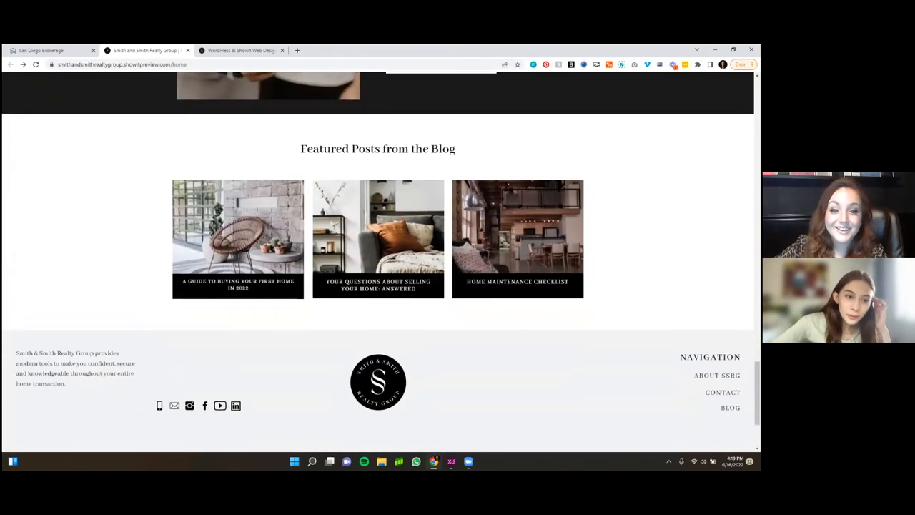
{"action": "scroll", "coordinate": [378, 286], "scroll_direction": "up", "scroll_amount": 3}
{"action": "scroll", "coordinate": [378, 286], "scroll_direction": "up", "scroll_amount": 3}
{"action": "scroll", "coordinate": [378, 286], "scroll_direction": "up", "scroll_amount": 4}
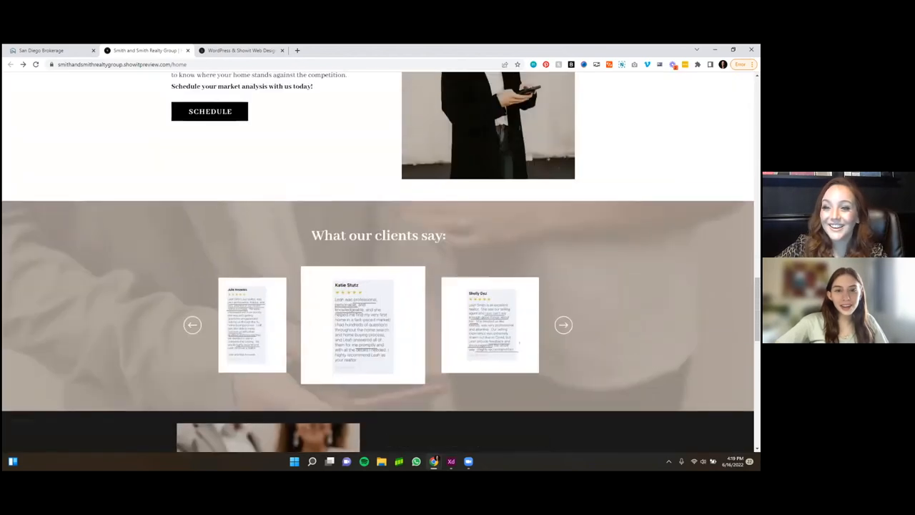
{"action": "scroll", "coordinate": [378, 286], "scroll_direction": "up", "scroll_amount": 2}
{"action": "scroll", "coordinate": [378, 286], "scroll_direction": "up", "scroll_amount": 3}
{"action": "scroll", "coordinate": [378, 286], "scroll_direction": "up", "scroll_amount": 3}
{"action": "scroll", "coordinate": [379, 286], "scroll_direction": "up", "scroll_amount": 3}
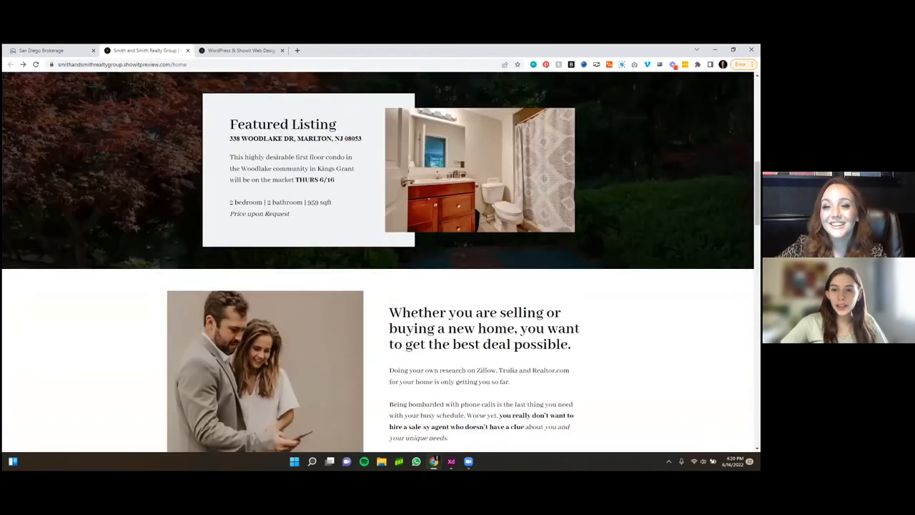
{"action": "scroll", "coordinate": [378, 286], "scroll_direction": "up", "scroll_amount": 3}
{"action": "scroll", "coordinate": [378, 286], "scroll_direction": "up", "scroll_amount": 3}
{"action": "scroll", "coordinate": [378, 286], "scroll_direction": "up", "scroll_amount": 3}
{"action": "scroll", "coordinate": [378, 286], "scroll_direction": "up", "scroll_amount": 2}
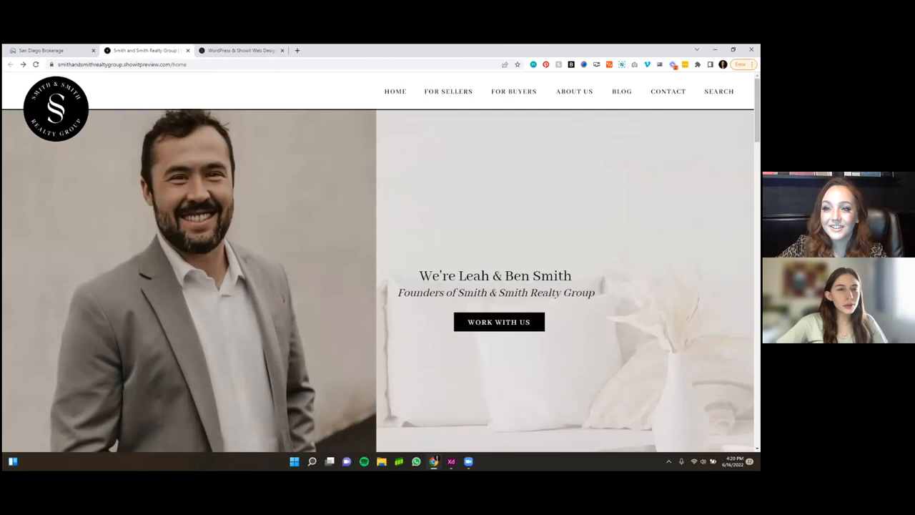
- Return to the San Diego Brokerage tab with its hero video and search bar
{"action": "left_click", "coordinate": [43, 50]}
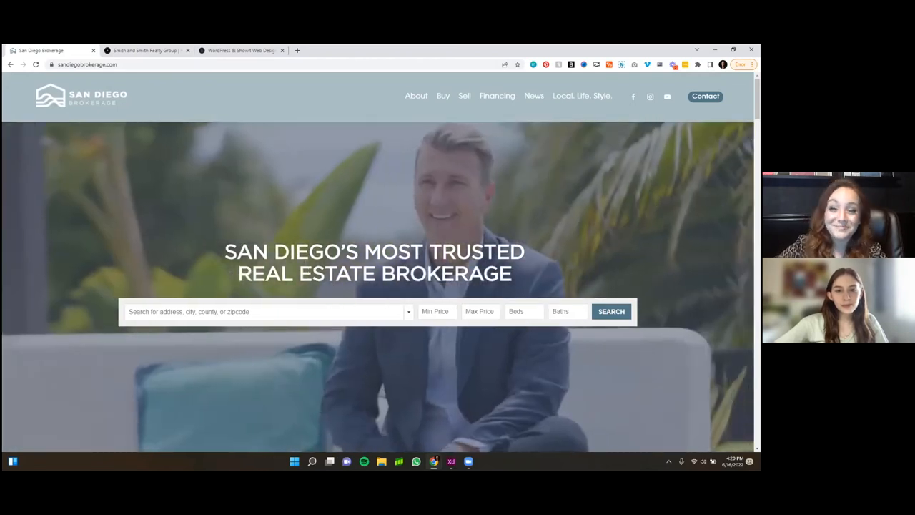
{"action": "scroll", "coordinate": [377, 286], "scroll_direction": "down", "scroll_amount": 2}
{"action": "scroll", "coordinate": [377, 286], "scroll_direction": "up", "scroll_amount": 2}
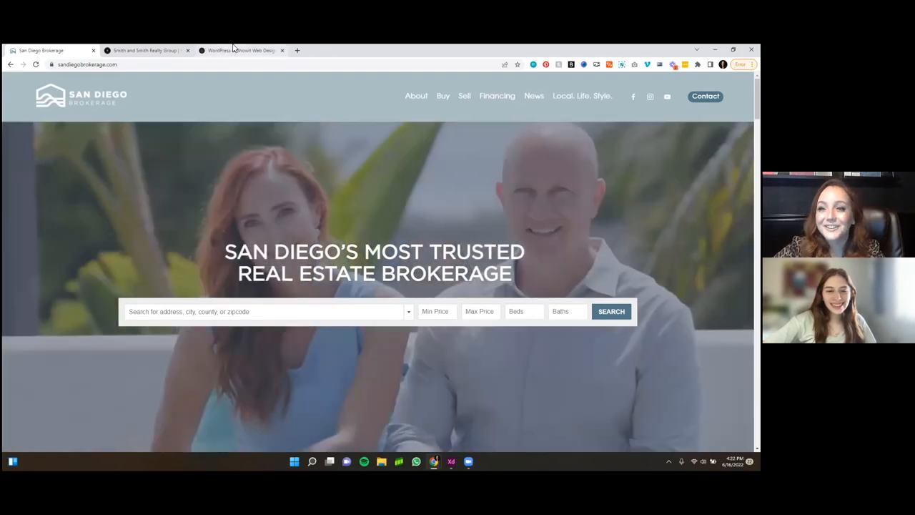
- Switch to the georgiagkaye.com Portfolio tab listing client project cards
{"action": "left_click", "coordinate": [229, 50]}
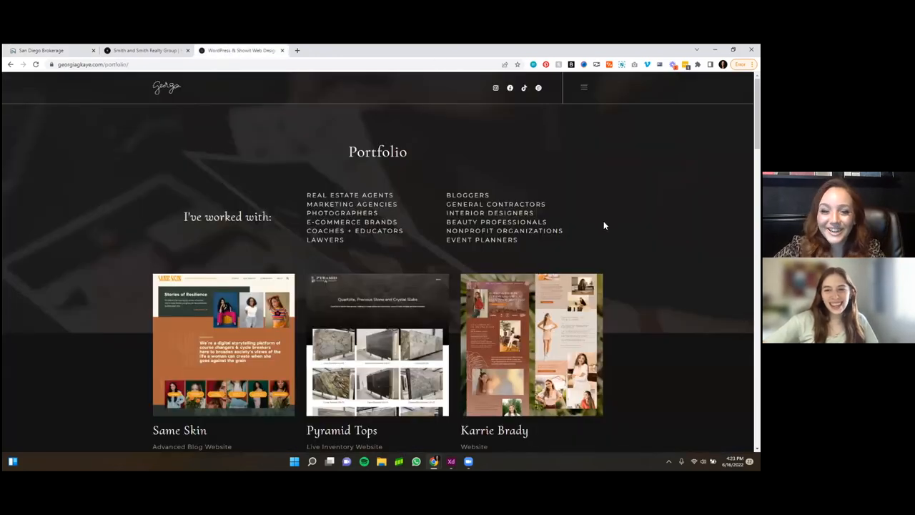
{"action": "scroll", "coordinate": [584, 207], "scroll_direction": "down", "scroll_amount": 2}
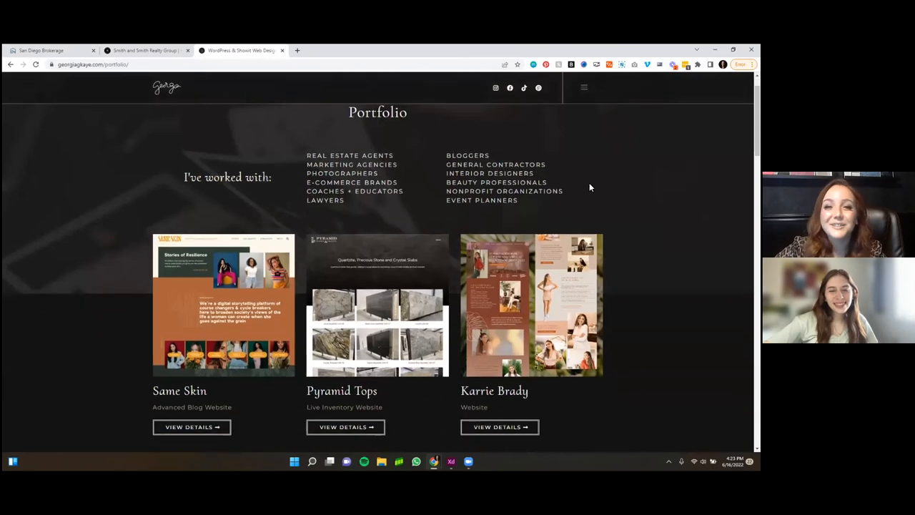
{"action": "scroll", "coordinate": [589, 215], "scroll_direction": "down", "scroll_amount": 3}
{"action": "scroll", "coordinate": [596, 257], "scroll_direction": "down", "scroll_amount": 3}
{"action": "scroll", "coordinate": [596, 257], "scroll_direction": "down", "scroll_amount": 3}
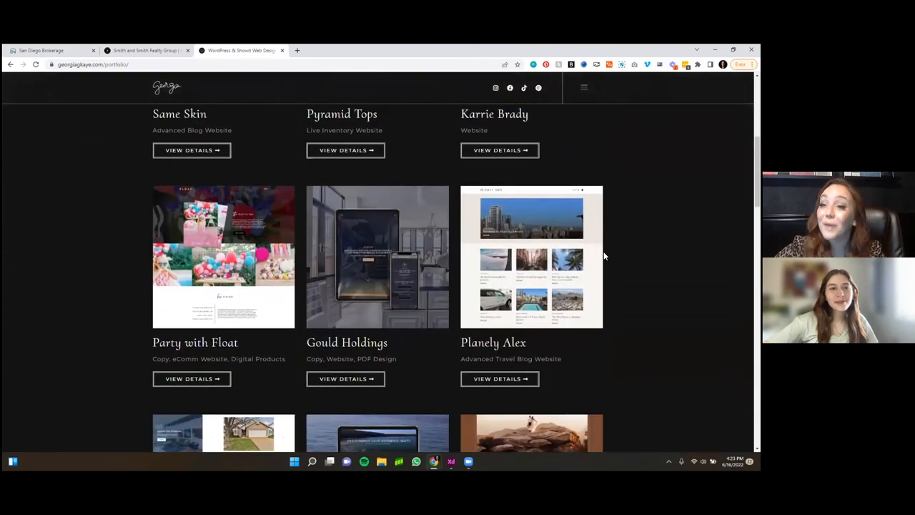
{"action": "scroll", "coordinate": [604, 251], "scroll_direction": "down", "scroll_amount": 3}
{"action": "scroll", "coordinate": [603, 250], "scroll_direction": "down", "scroll_amount": 2}
{"action": "scroll", "coordinate": [604, 251], "scroll_direction": "down", "scroll_amount": 2}
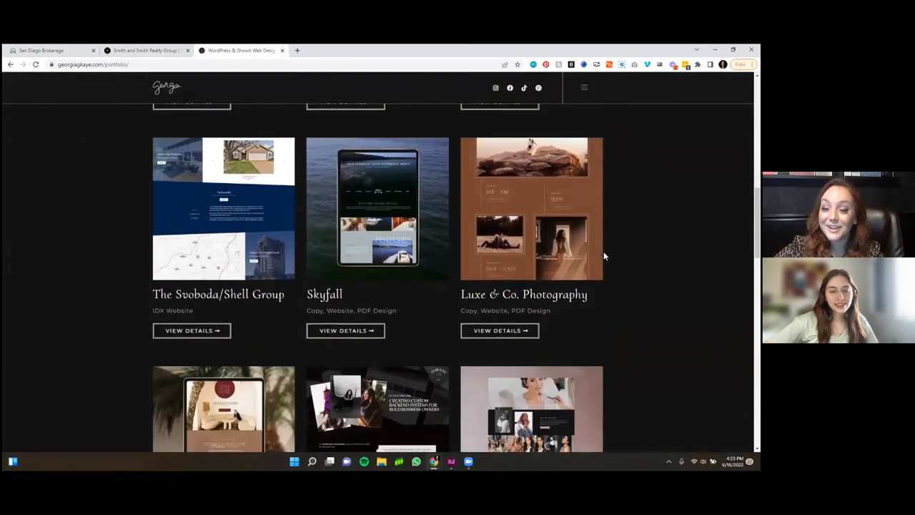
{"action": "scroll", "coordinate": [603, 251], "scroll_direction": "down", "scroll_amount": 1}
{"action": "scroll", "coordinate": [603, 250], "scroll_direction": "down", "scroll_amount": 3}
{"action": "scroll", "coordinate": [604, 250], "scroll_direction": "down", "scroll_amount": 3}
{"action": "scroll", "coordinate": [603, 251], "scroll_direction": "down", "scroll_amount": 2}
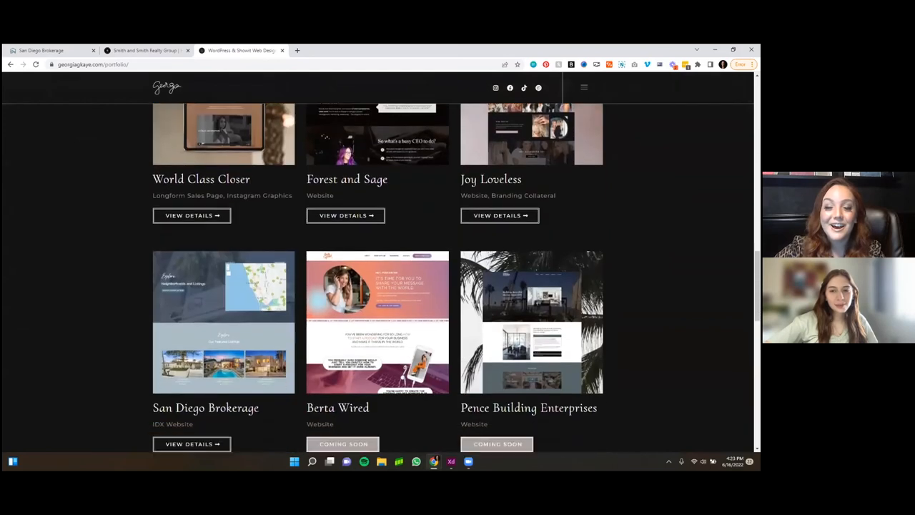
{"action": "scroll", "coordinate": [603, 251], "scroll_direction": "down", "scroll_amount": 3}
{"action": "scroll", "coordinate": [603, 251], "scroll_direction": "up", "scroll_amount": 3}
{"action": "scroll", "coordinate": [603, 251], "scroll_direction": "up", "scroll_amount": 1}
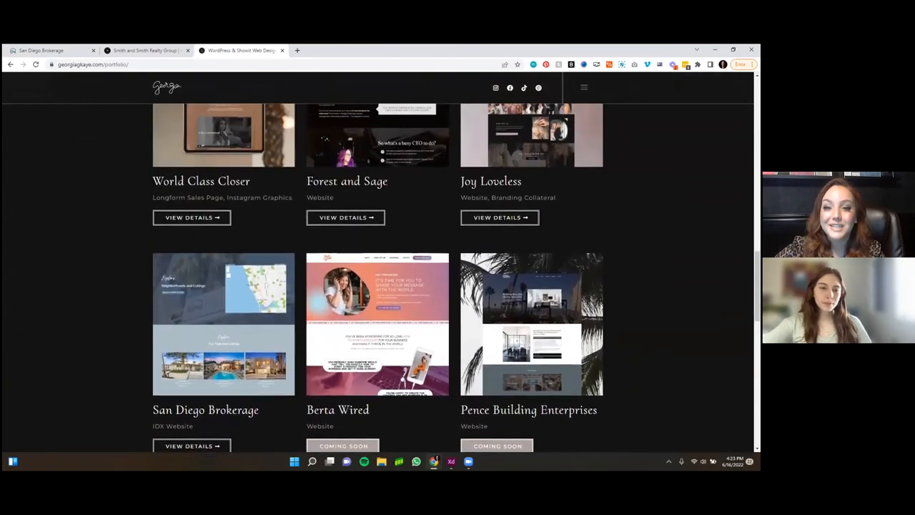
{"action": "scroll", "coordinate": [604, 251], "scroll_direction": "up", "scroll_amount": 3}
{"action": "scroll", "coordinate": [603, 250], "scroll_direction": "up", "scroll_amount": 3}
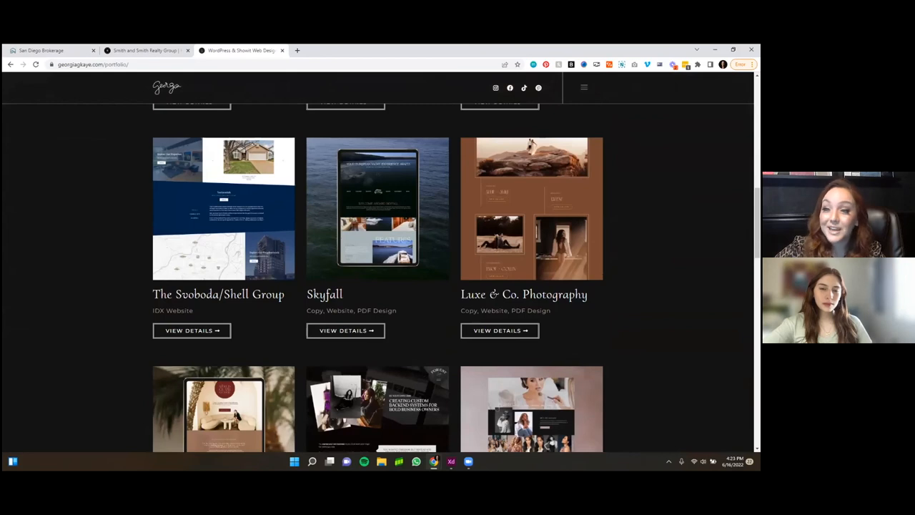
{"action": "scroll", "coordinate": [603, 251], "scroll_direction": "up", "scroll_amount": 3}
{"action": "scroll", "coordinate": [603, 251], "scroll_direction": "up", "scroll_amount": 2}
{"action": "scroll", "coordinate": [603, 251], "scroll_direction": "up", "scroll_amount": 3}
{"action": "scroll", "coordinate": [603, 251], "scroll_direction": "up", "scroll_amount": 2}
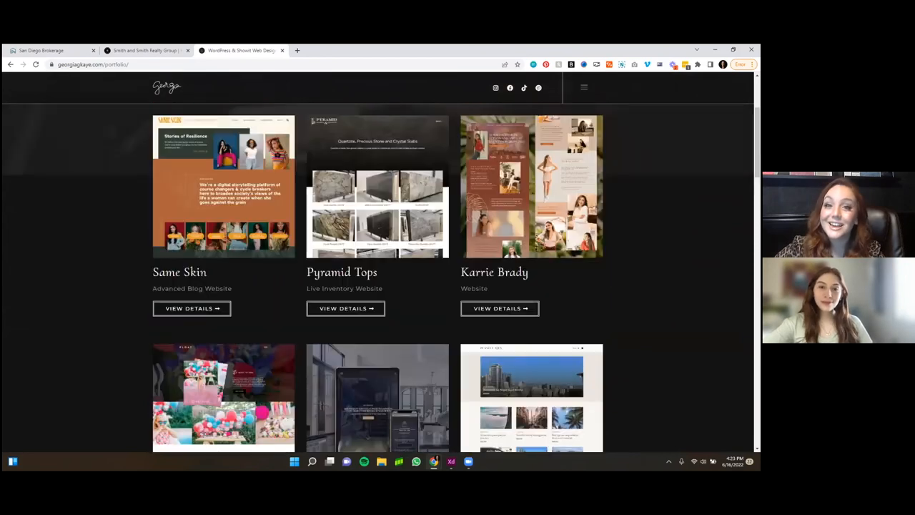
{"action": "scroll", "coordinate": [604, 251], "scroll_direction": "up", "scroll_amount": 2}
{"action": "scroll", "coordinate": [604, 251], "scroll_direction": "up", "scroll_amount": 1}
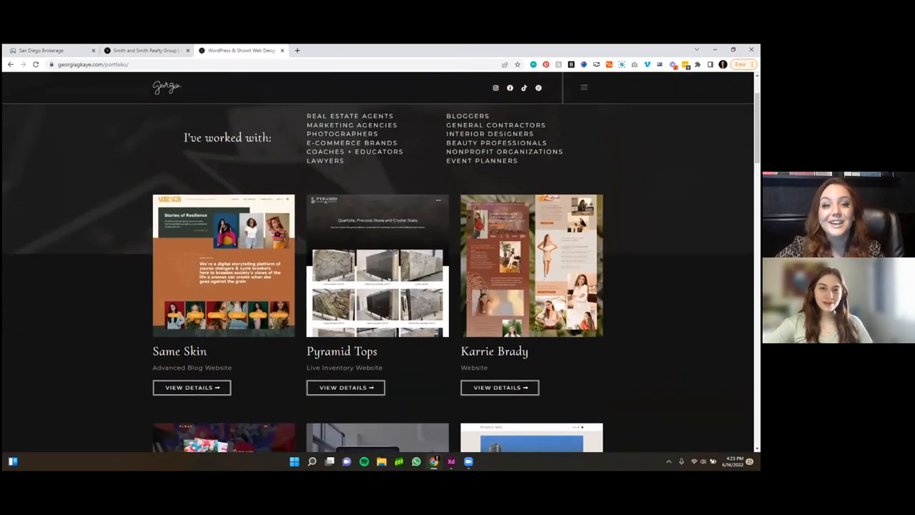
{"action": "scroll", "coordinate": [603, 251], "scroll_direction": "down", "scroll_amount": 1}
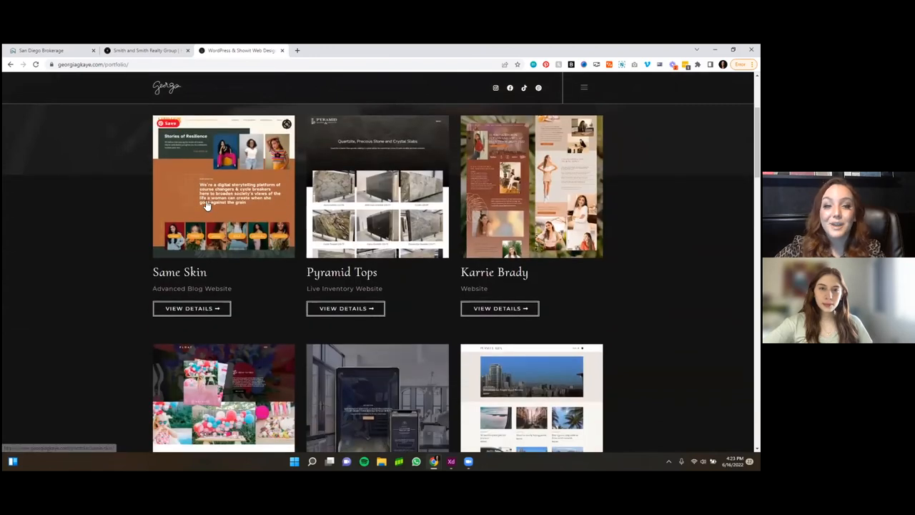
{"action": "mouse_move", "coordinate": [378, 265]}
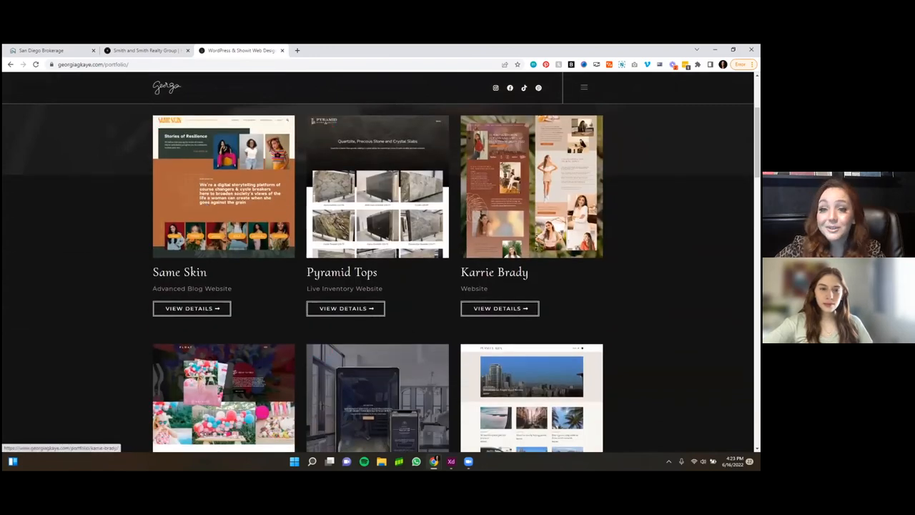
{"action": "scroll", "coordinate": [430, 233], "scroll_direction": "down", "scroll_amount": 2}
{"action": "scroll", "coordinate": [256, 196], "scroll_direction": "down", "scroll_amount": 2}
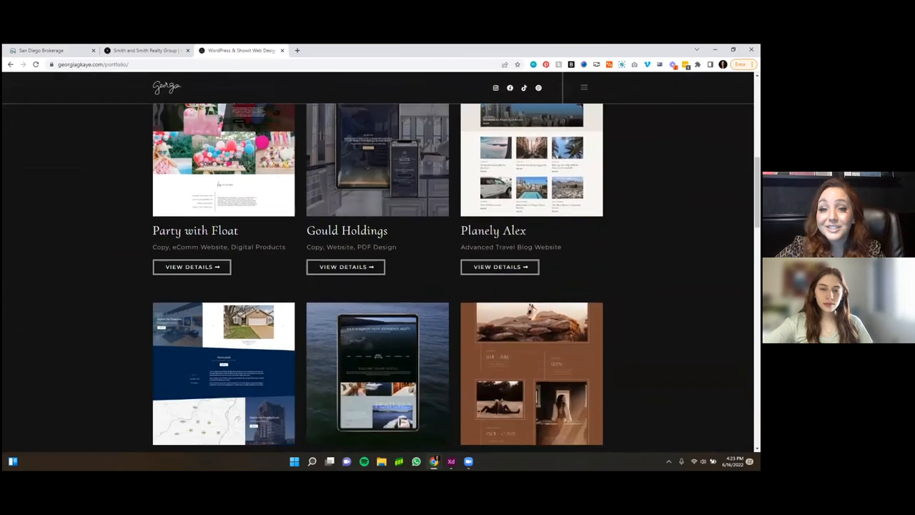
{"action": "scroll", "coordinate": [257, 197], "scroll_direction": "down", "scroll_amount": 1}
{"action": "scroll", "coordinate": [377, 272], "scroll_direction": "down", "scroll_amount": 2}
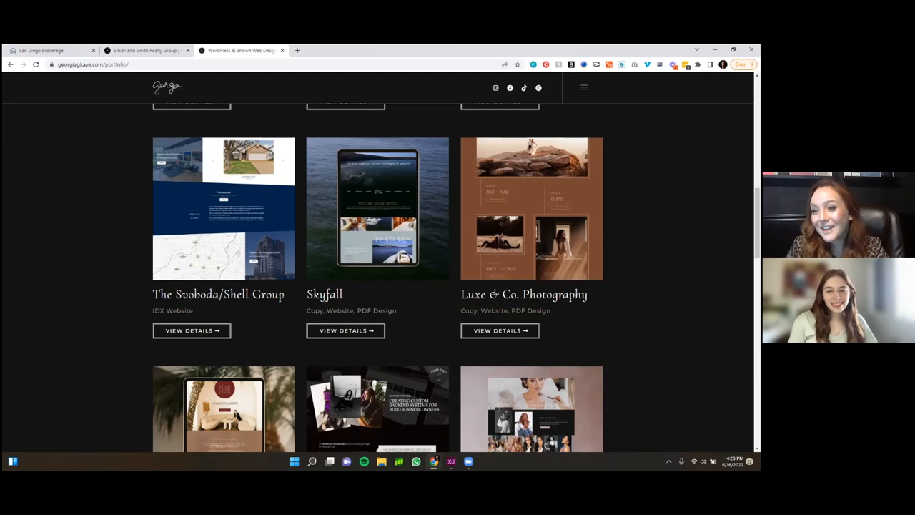
{"action": "scroll", "coordinate": [377, 286], "scroll_direction": "up", "scroll_amount": 3}
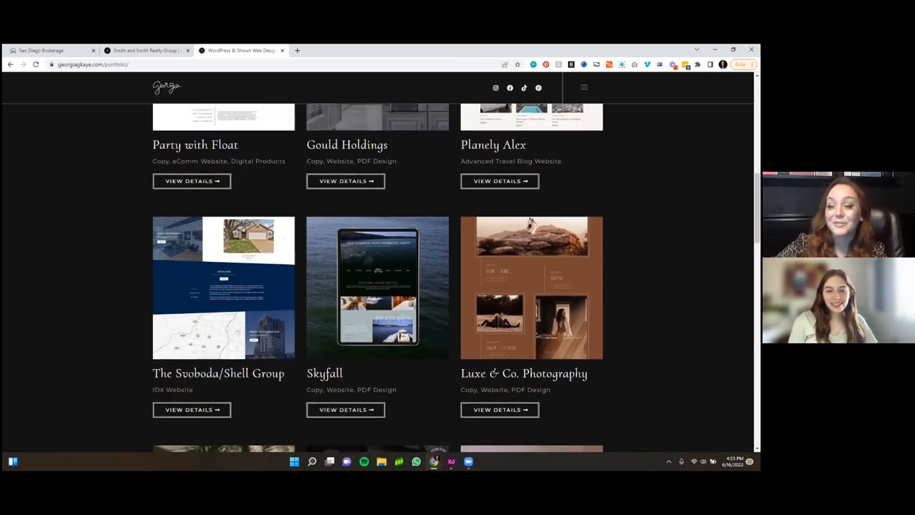
{"action": "scroll", "coordinate": [377, 286], "scroll_direction": "up", "scroll_amount": 3}
{"action": "scroll", "coordinate": [378, 286], "scroll_direction": "up", "scroll_amount": 3}
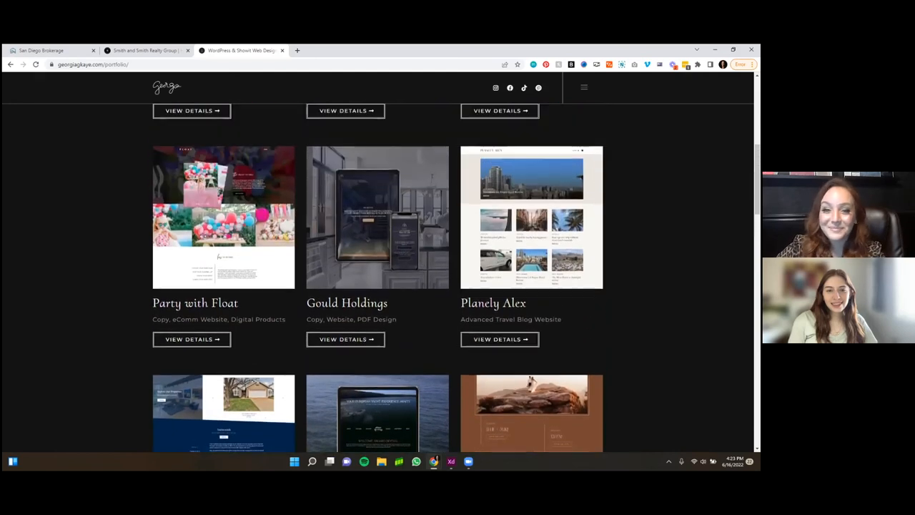
{"action": "scroll", "coordinate": [378, 285], "scroll_direction": "up", "scroll_amount": 6}
{"action": "scroll", "coordinate": [378, 286], "scroll_direction": "up", "scroll_amount": 4}
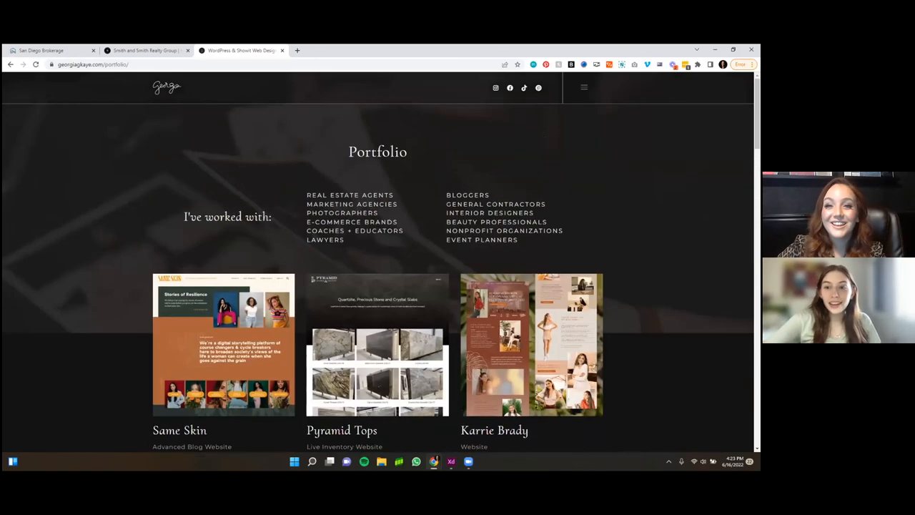
{"action": "scroll", "coordinate": [378, 286], "scroll_direction": "down", "scroll_amount": 2}
{"action": "scroll", "coordinate": [378, 286], "scroll_direction": "down", "scroll_amount": 2}
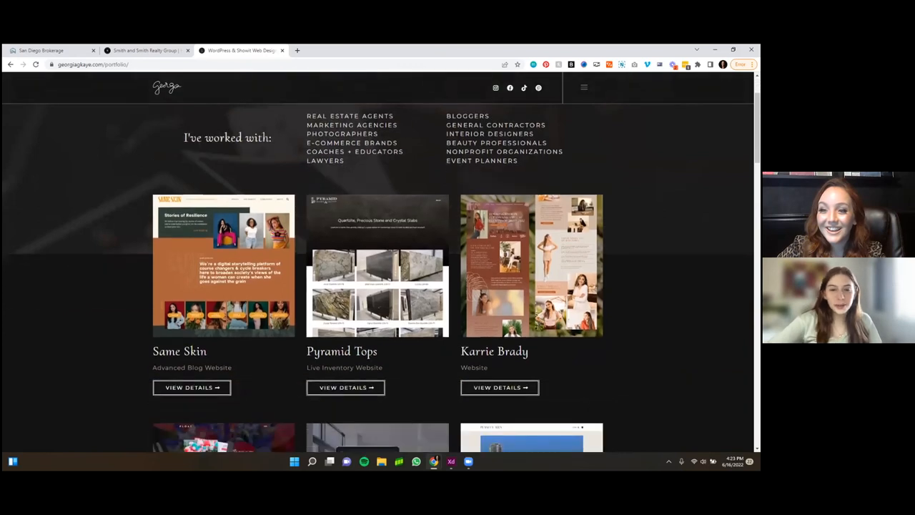
{"action": "scroll", "coordinate": [378, 286], "scroll_direction": "down", "scroll_amount": 3}
{"action": "scroll", "coordinate": [378, 286], "scroll_direction": "down", "scroll_amount": 2}
{"action": "scroll", "coordinate": [377, 286], "scroll_direction": "down", "scroll_amount": 3}
{"action": "scroll", "coordinate": [377, 286], "scroll_direction": "down", "scroll_amount": 2}
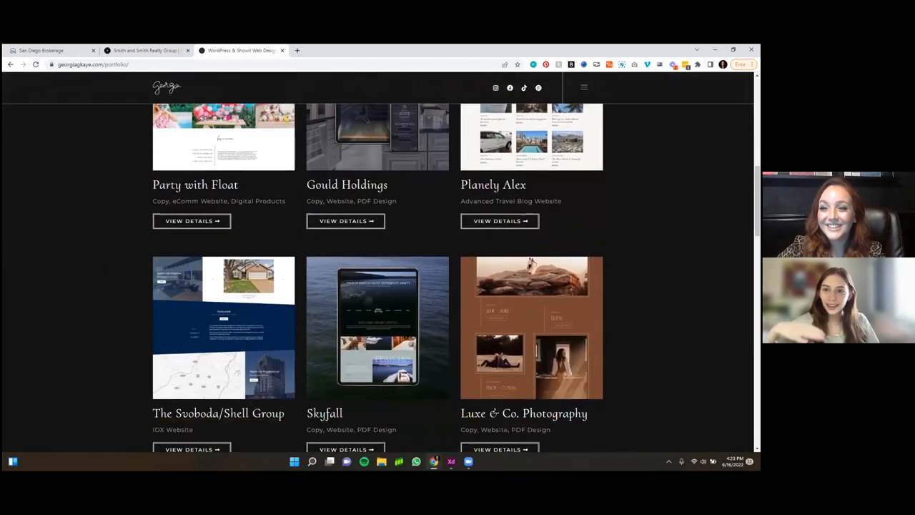
{"action": "scroll", "coordinate": [377, 286], "scroll_direction": "down", "scroll_amount": 3}
{"action": "scroll", "coordinate": [377, 285], "scroll_direction": "down", "scroll_amount": 4}
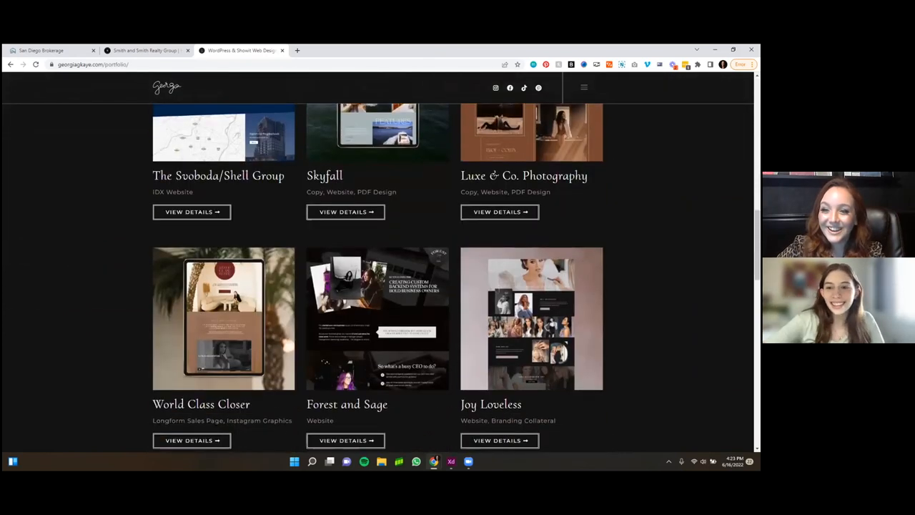
{"action": "scroll", "coordinate": [378, 286], "scroll_direction": "down", "scroll_amount": 3}
{"action": "scroll", "coordinate": [378, 286], "scroll_direction": "down", "scroll_amount": 2}
{"action": "scroll", "coordinate": [378, 285], "scroll_direction": "up", "scroll_amount": 1}
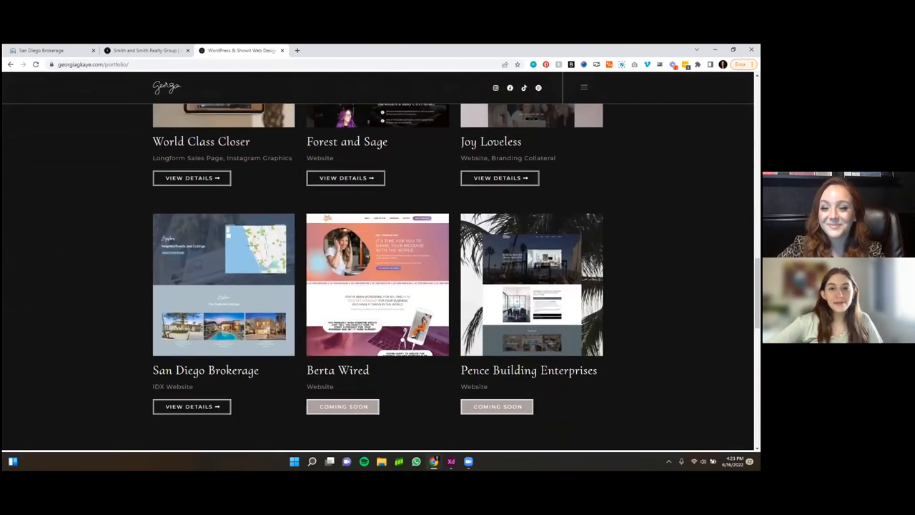
{"action": "scroll", "coordinate": [377, 286], "scroll_direction": "up", "scroll_amount": 1}
{"action": "scroll", "coordinate": [378, 286], "scroll_direction": "up", "scroll_amount": 2}
{"action": "scroll", "coordinate": [377, 286], "scroll_direction": "up", "scroll_amount": 3}
{"action": "scroll", "coordinate": [378, 286], "scroll_direction": "up", "scroll_amount": 4}
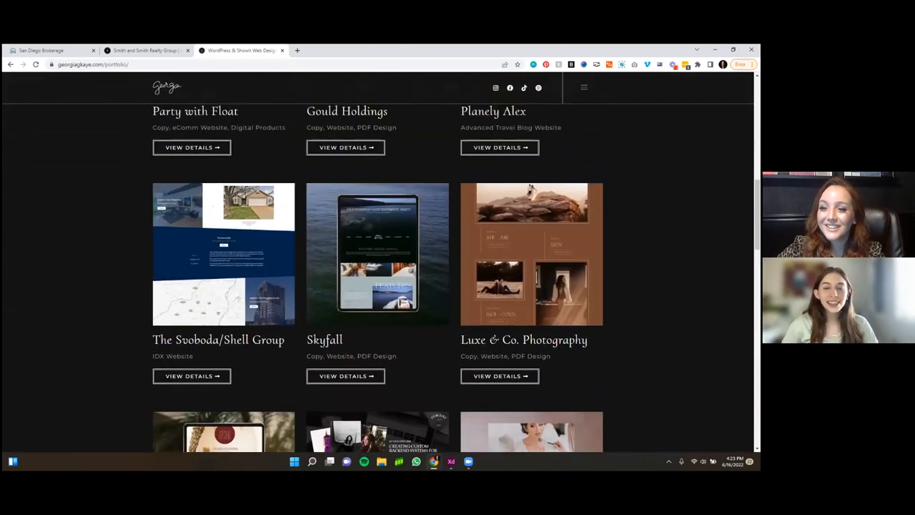
{"action": "scroll", "coordinate": [377, 285], "scroll_direction": "up", "scroll_amount": 1}
{"action": "scroll", "coordinate": [377, 286], "scroll_direction": "up", "scroll_amount": 2}
{"action": "scroll", "coordinate": [377, 286], "scroll_direction": "up", "scroll_amount": 4}
{"action": "scroll", "coordinate": [377, 286], "scroll_direction": "up", "scroll_amount": 3}
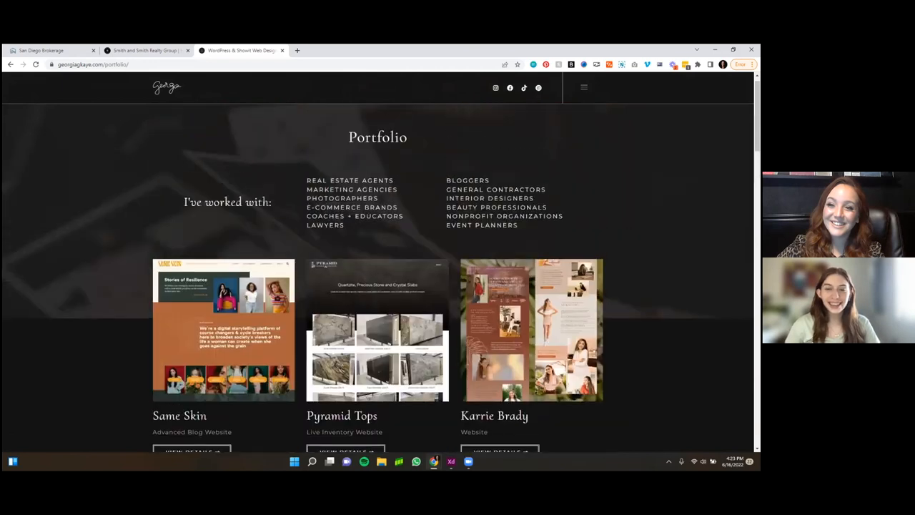
{"action": "scroll", "coordinate": [378, 286], "scroll_direction": "up", "scroll_amount": 1}
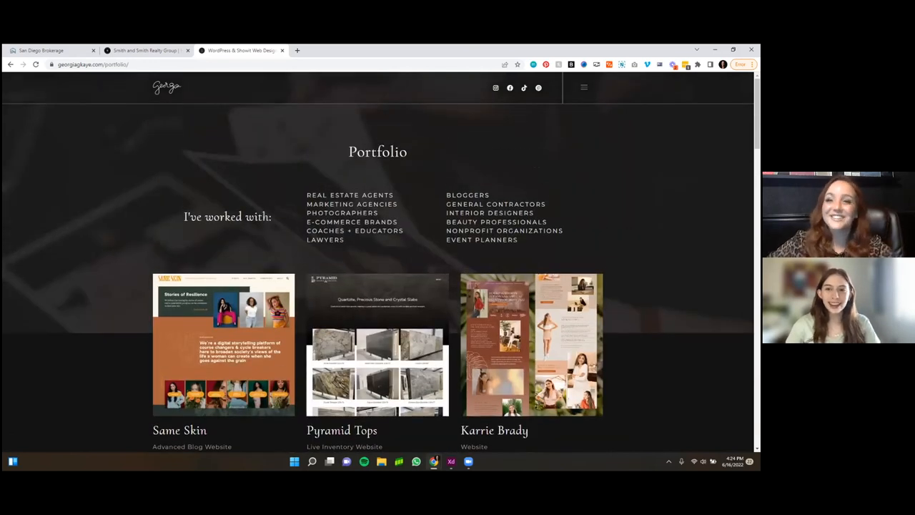